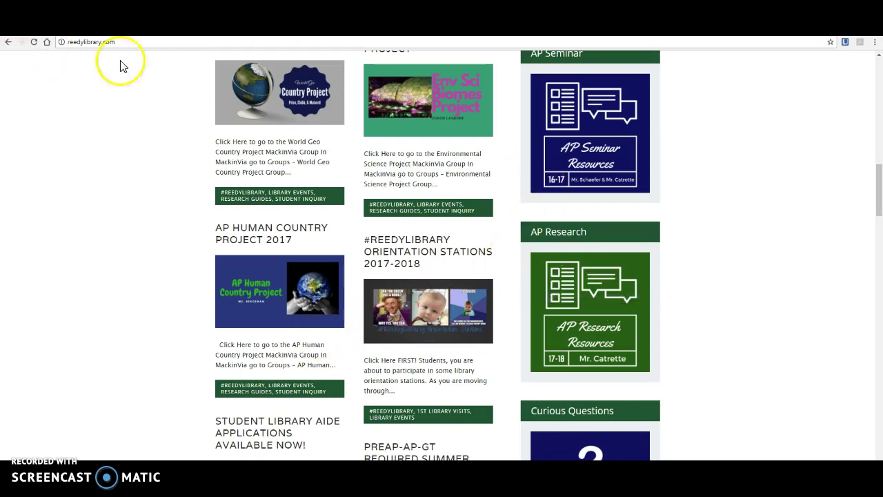
- Open the AP Research resource group from the school library site and look through its resources
left_click(592, 324)
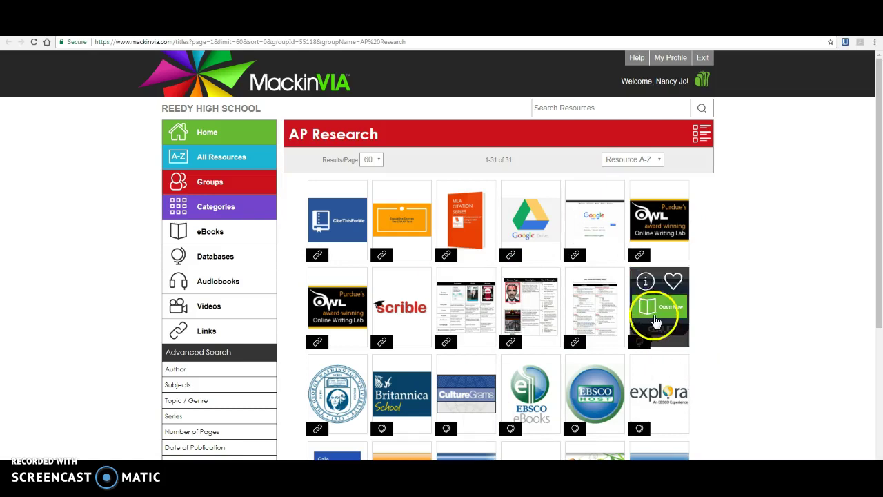
scroll(702, 324, "down", 5)
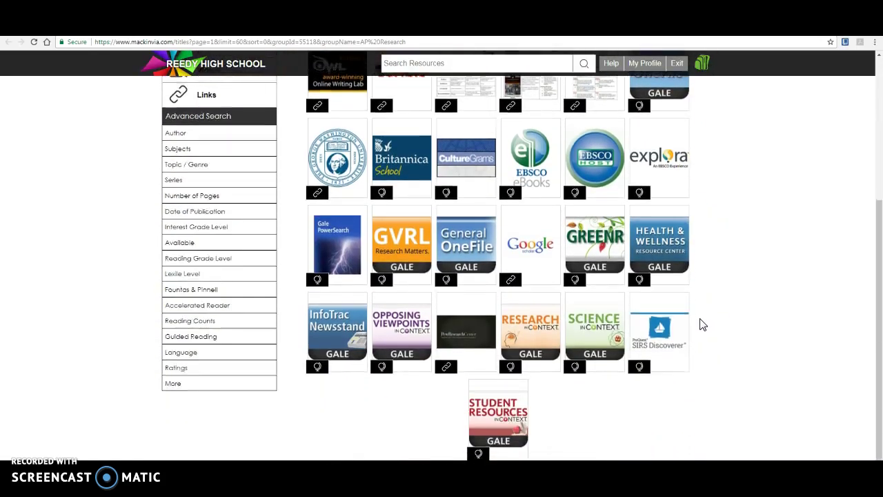
scroll(703, 324, "up", 3)
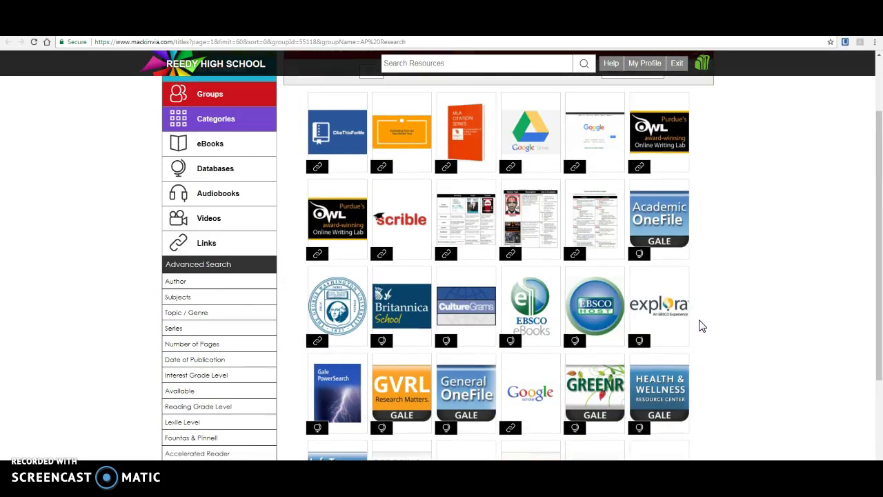
- Open the Gale Academic OneFile database from the AP Research resources
left_click(705, 288)
left_click(690, 291)
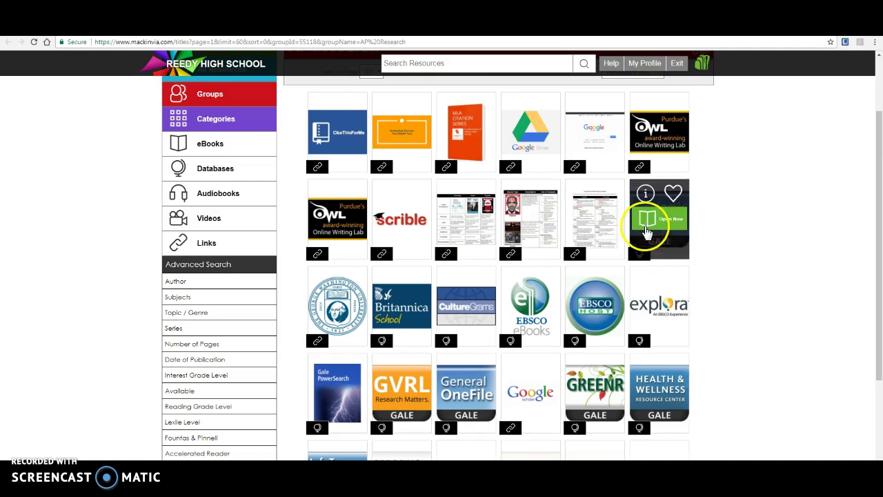
left_click(803, 266)
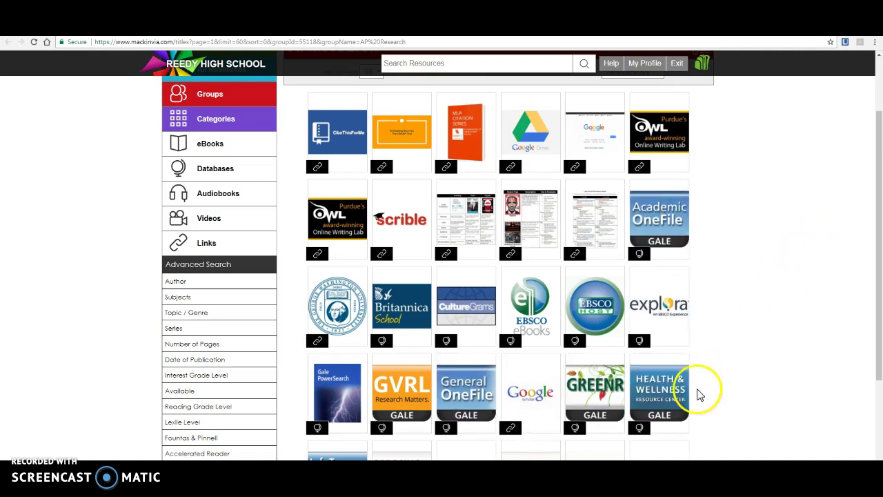
mouse_move(671, 238)
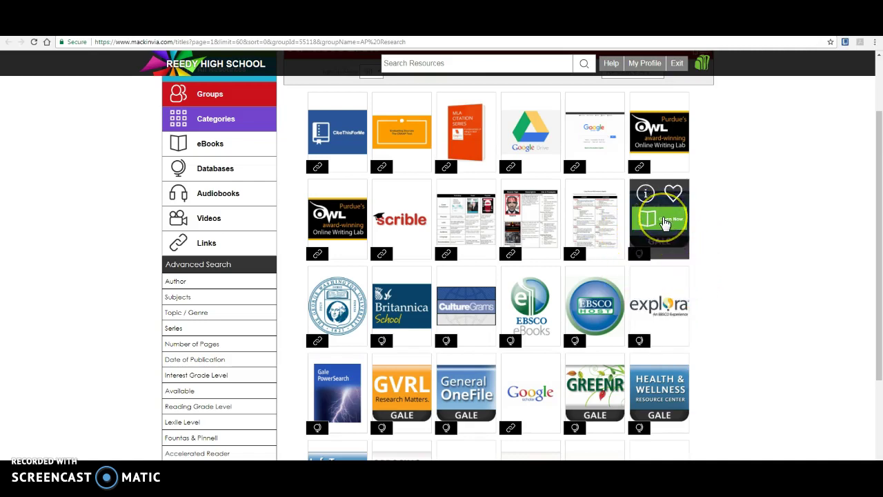
left_click(666, 222)
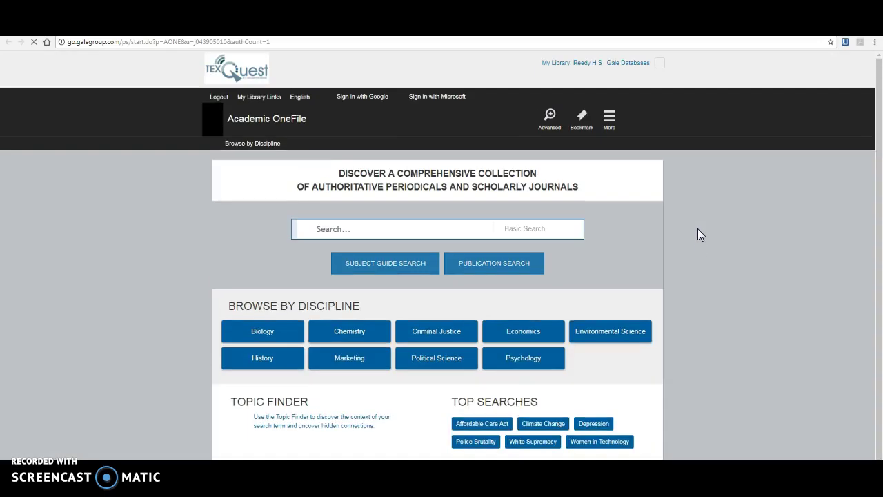
- Open the title lists from Academic OneFile and show the KBART lists on the Gale Support site
left_click(610, 121)
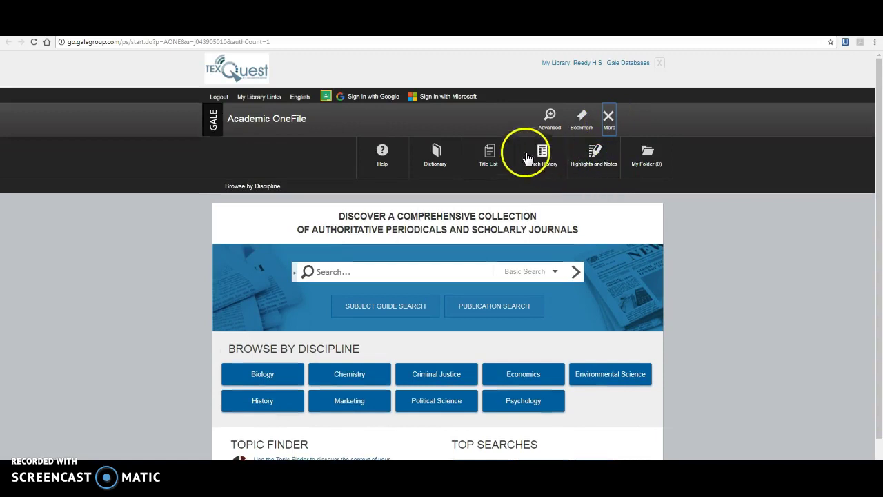
left_click(489, 154)
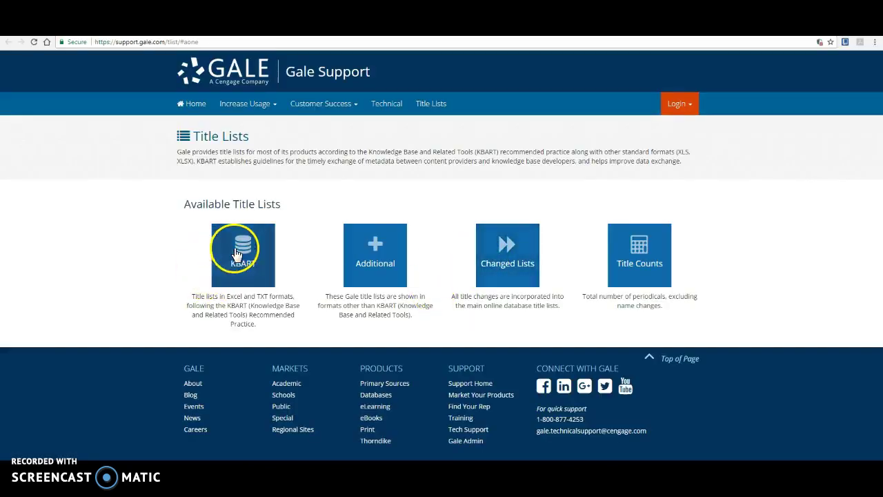
left_click(244, 253)
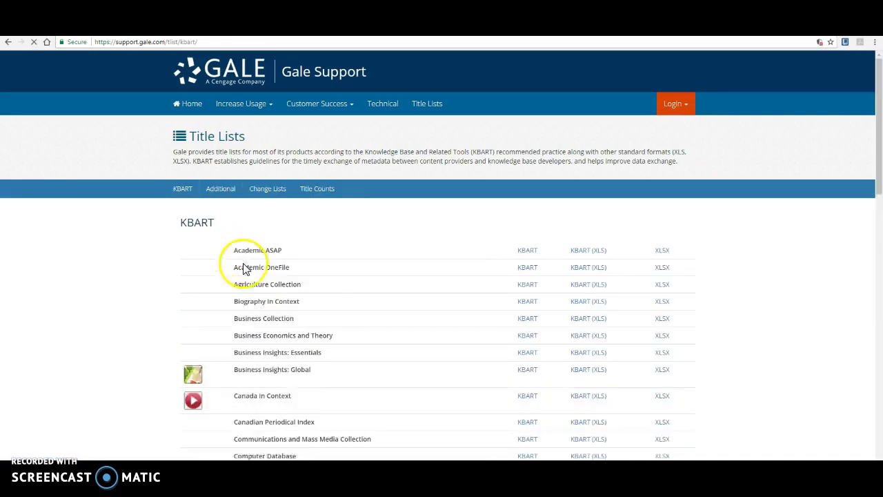
- Look through the databases that have KBART title lists, from Academic ASAP down past Opposing Viewpoints In Context
scroll(293, 326, "down", 1)
scroll(292, 326, "down", 3)
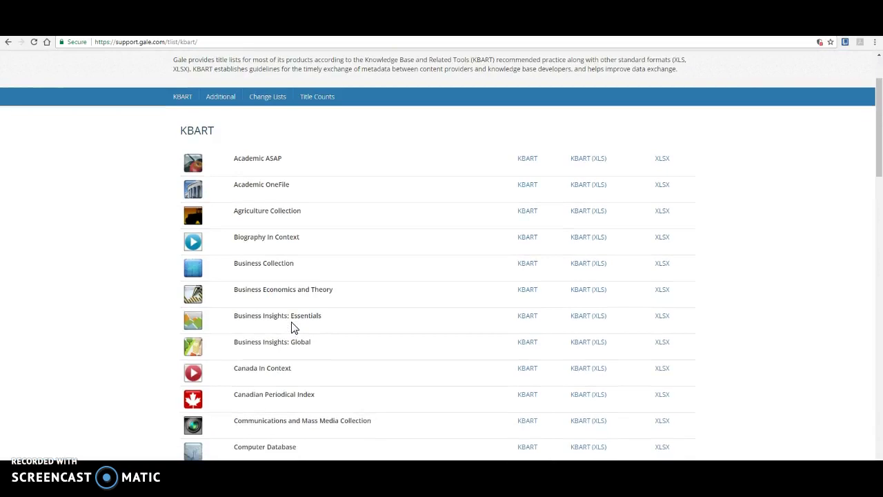
scroll(292, 327, "down", 1)
scroll(292, 329, "up", 1)
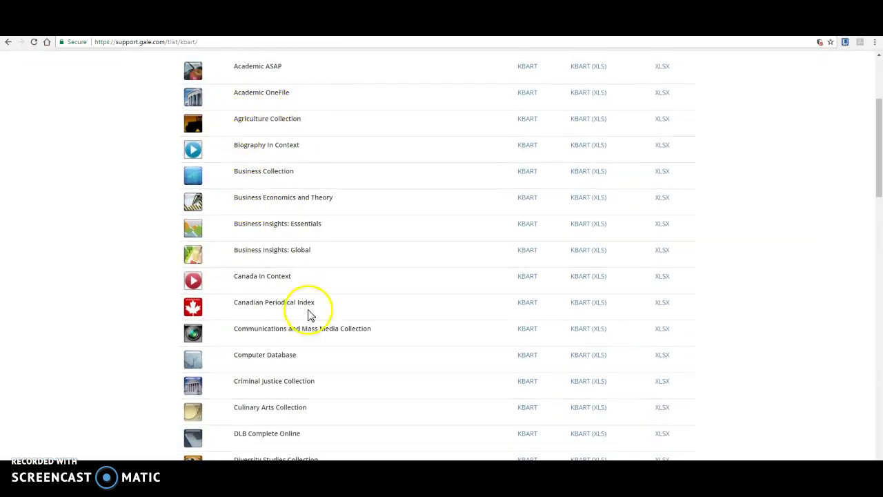
scroll(313, 321, "down", 4)
scroll(315, 322, "down", 4)
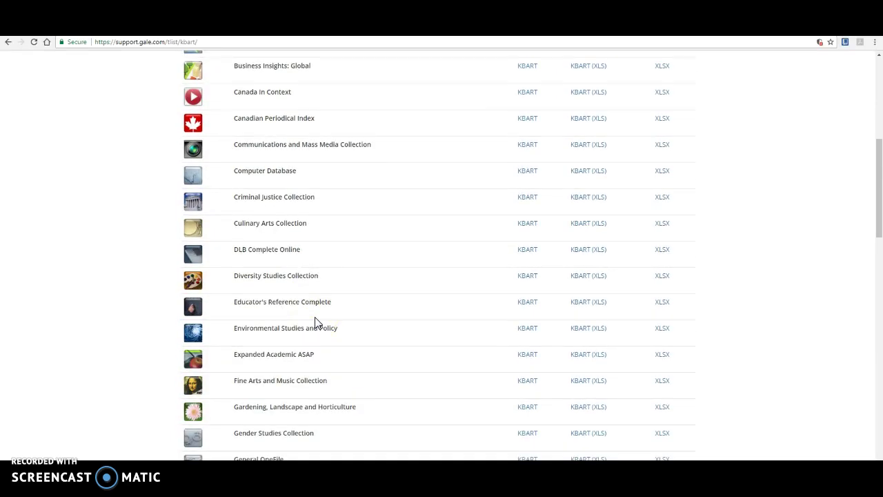
scroll(267, 306, "down", 1)
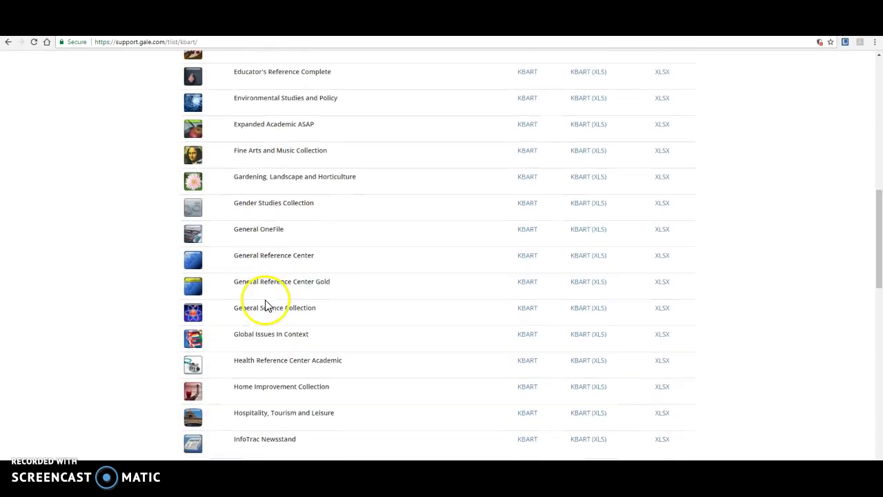
scroll(307, 329, "down", 1)
scroll(309, 331, "down", 1)
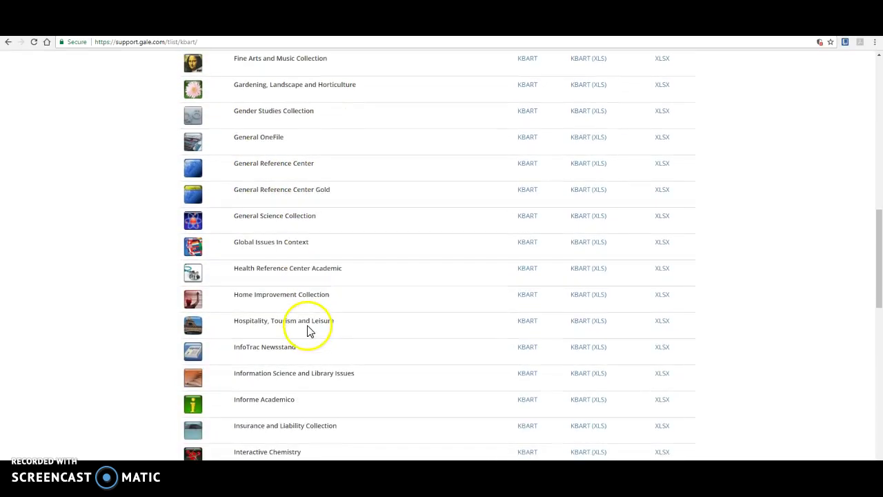
scroll(284, 343, "down", 1)
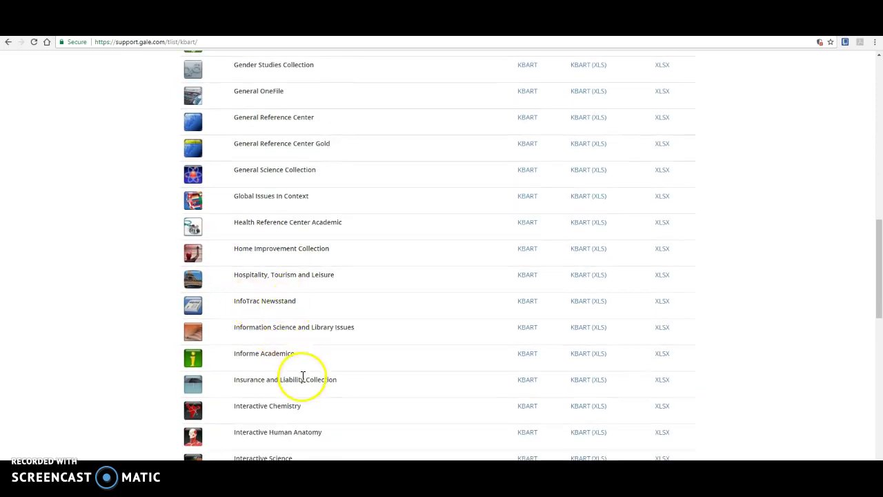
scroll(301, 375, "down", 4)
scroll(261, 399, "down", 4)
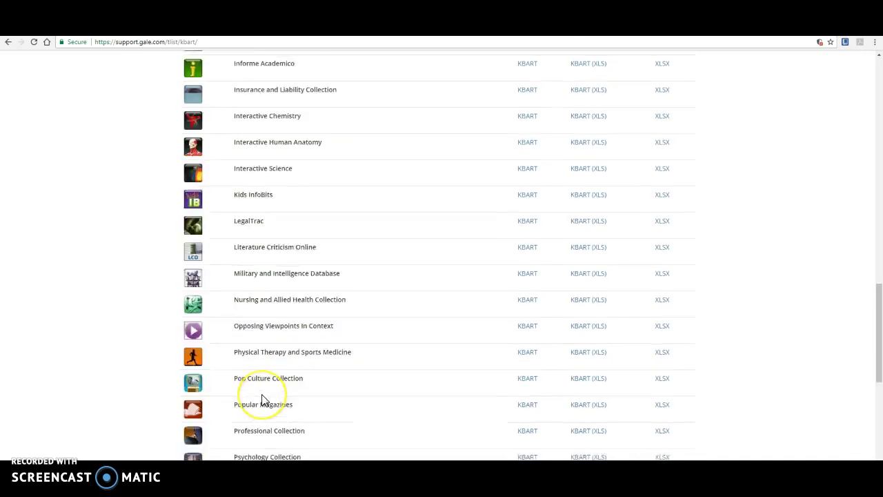
scroll(262, 400, "up", 16)
scroll(262, 400, "up", 8)
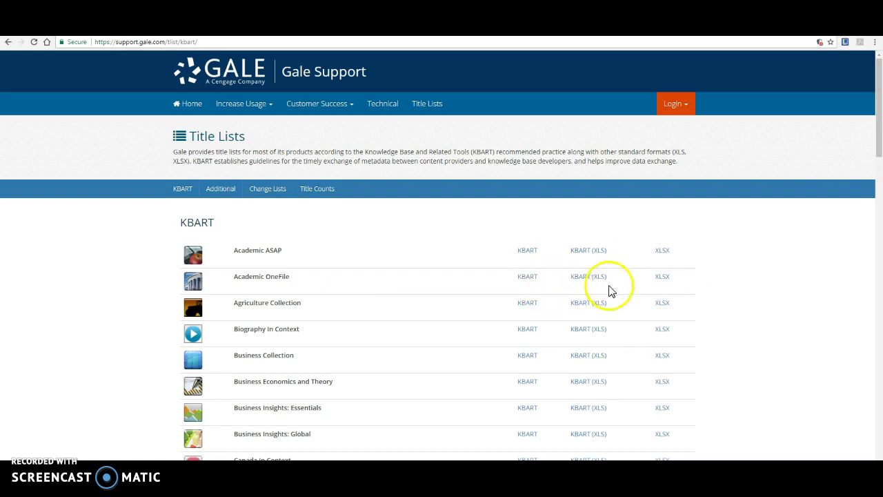
- Download the Academic OneFile title list in XLSX format, open it in Excel, and dismiss the e-mail notification
left_click(662, 278)
left_click(94, 487)
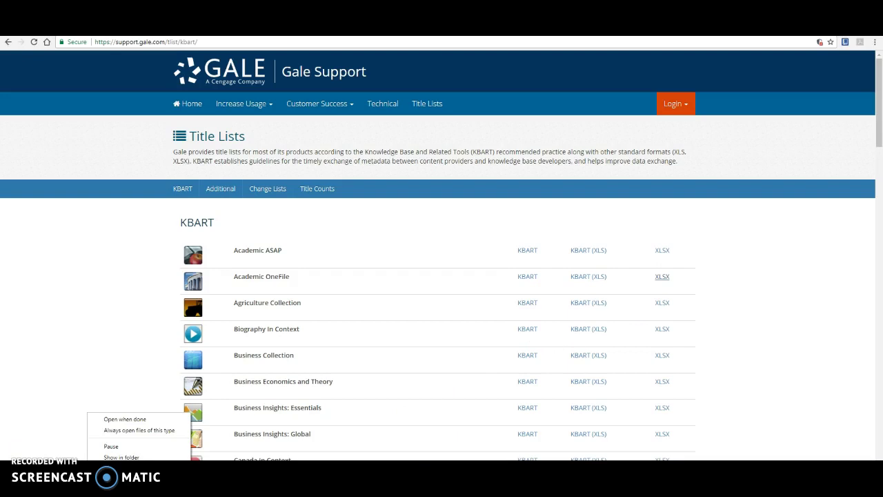
left_click(149, 421)
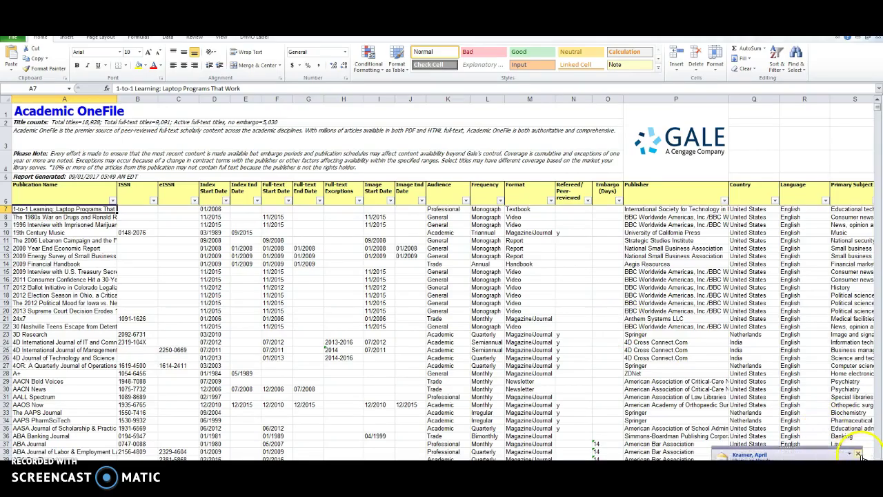
left_click(859, 453)
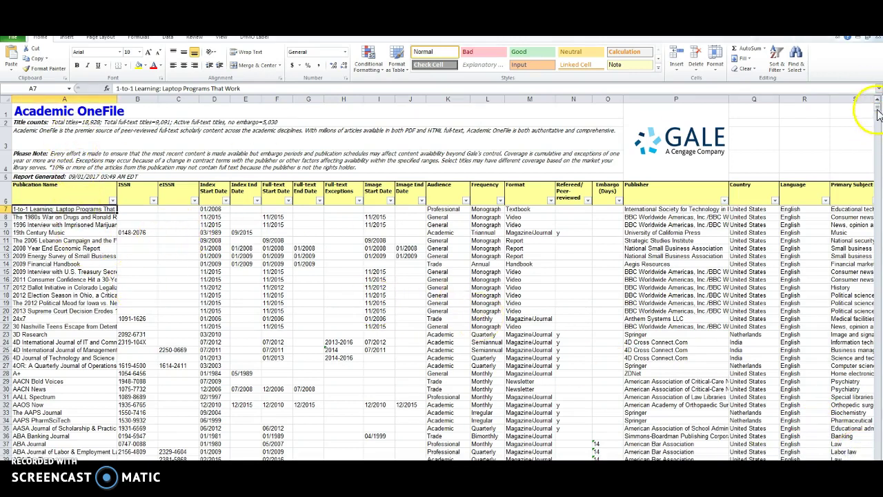
- Examine the title list's columns and the subjects offered in the Primary Subject filter, without applying a filter
mouse_move(877, 110)
left_mouse_down()
mouse_move(865, 460)
mouse_move(871, 110)
left_mouse_up()
scroll(442, 276, "right", 1)
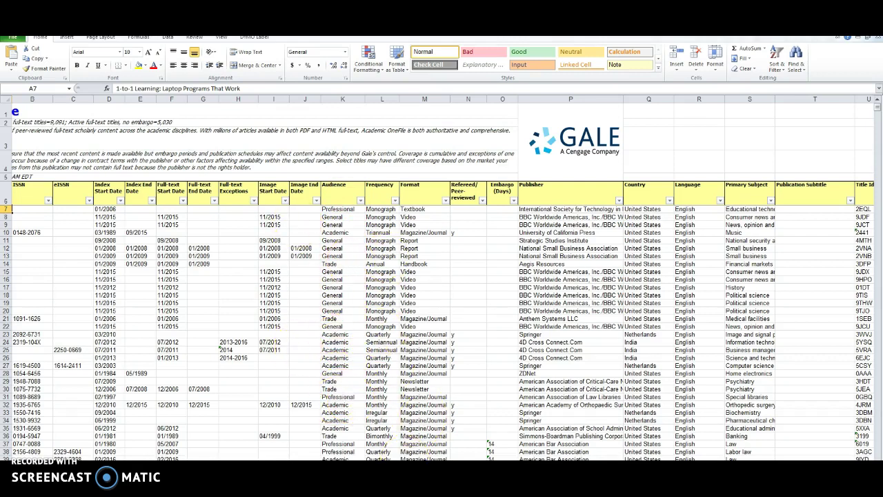
scroll(442, 276, "right", 1)
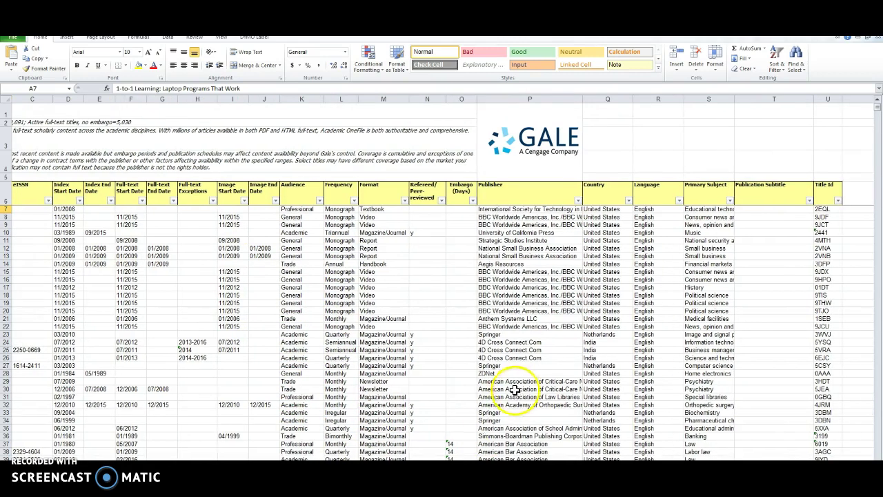
left_click(730, 200)
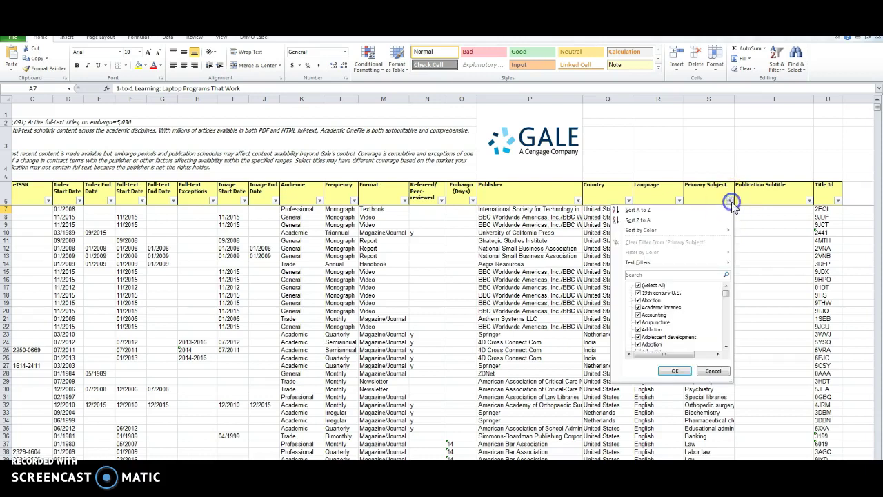
mouse_move(726, 295)
left_mouse_down()
mouse_move(723, 340)
mouse_move(723, 285)
left_mouse_up()
left_click(712, 370)
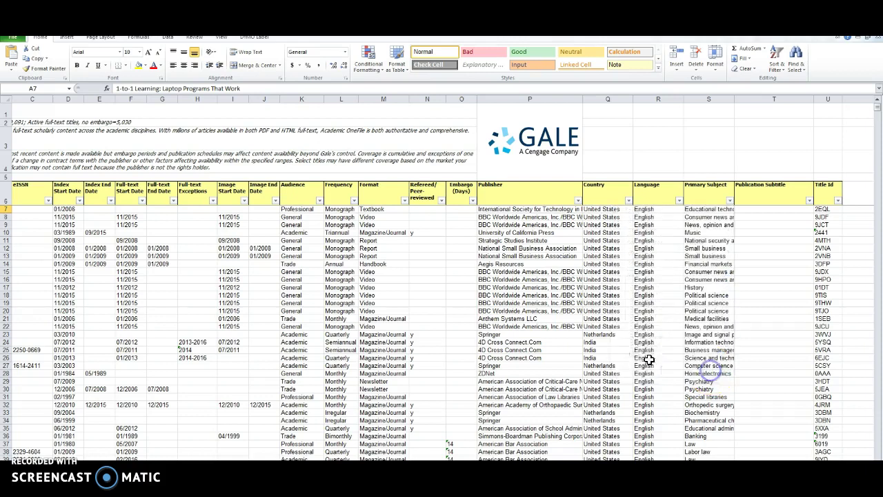
- Select the ISSN of the 19th Century Music entry and that of the AACN News entry
scroll(443, 278, "left", 3)
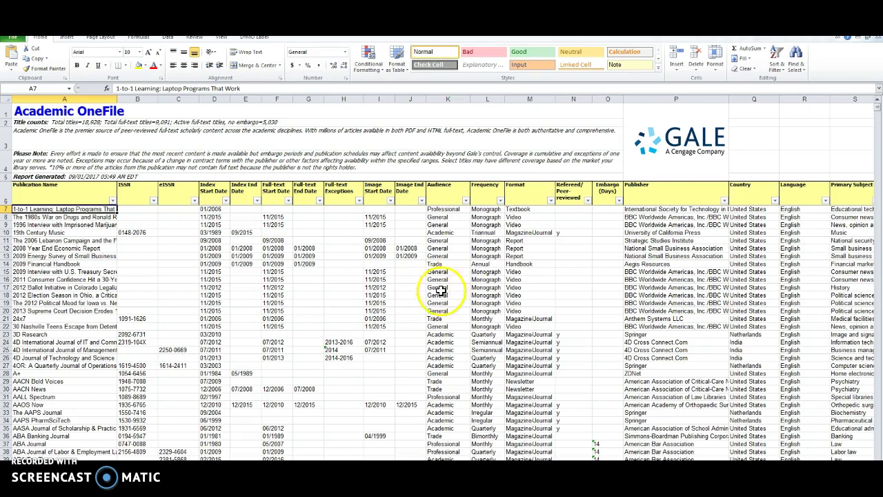
left_click(128, 234)
left_click(138, 390)
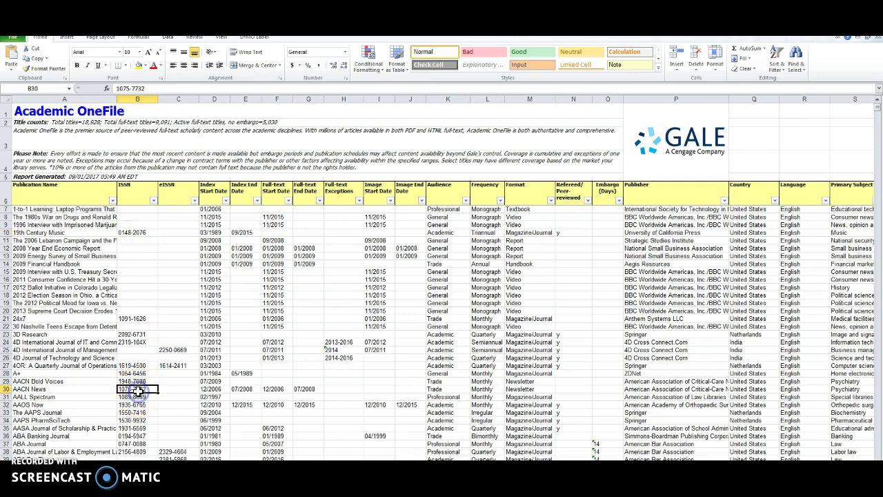
- Switch back to Academic OneFile in the browser, open Advanced Search, and set the first row to search in ISSN
key("alt+Tab")
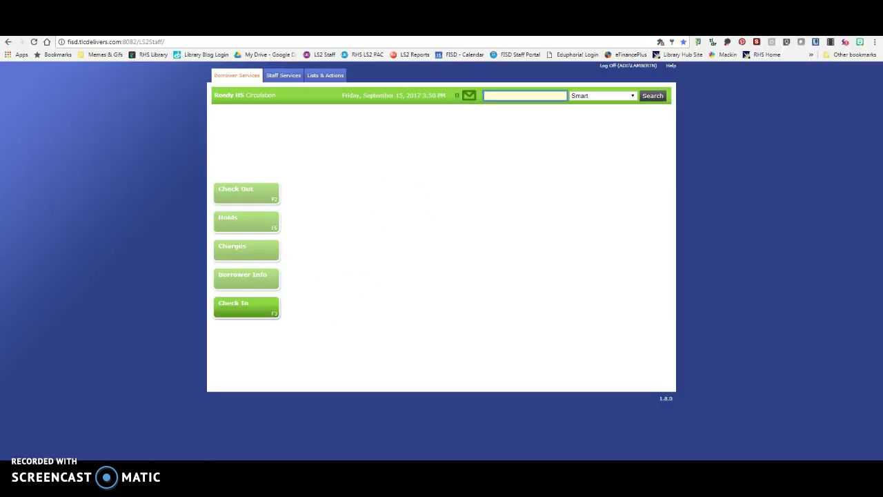
key("alt+Tab")
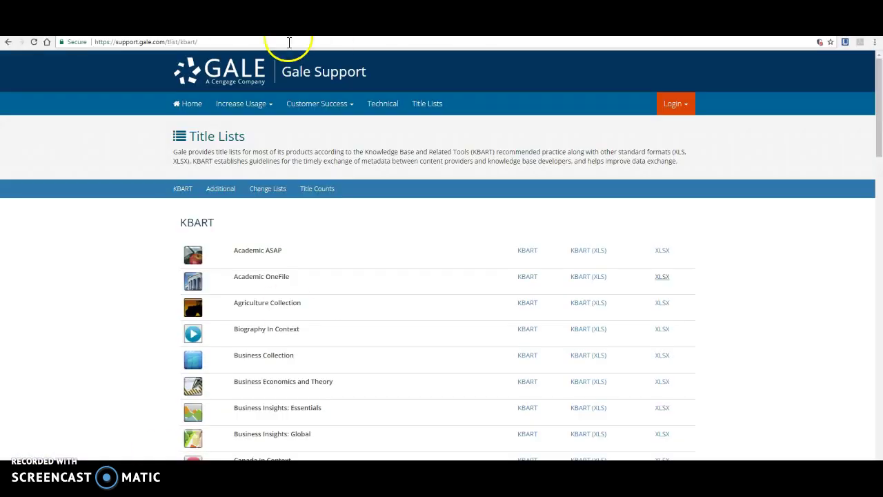
key("alt+Tab")
left_click(550, 118)
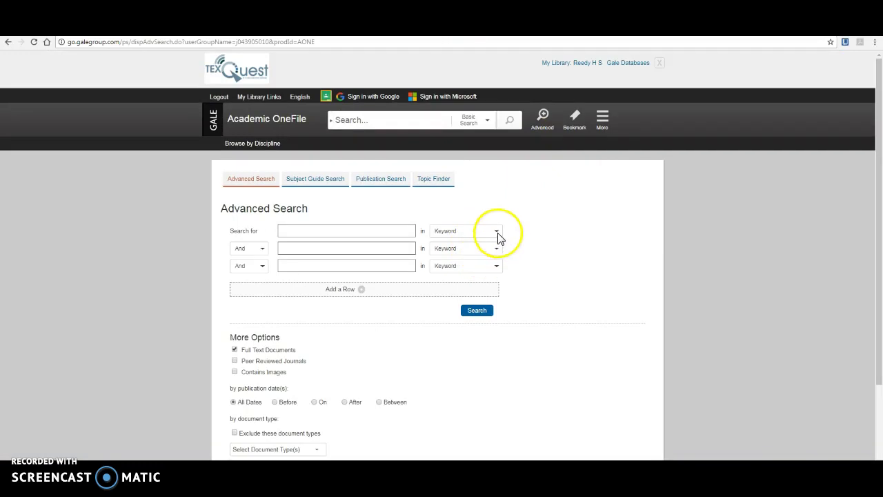
left_click(498, 235)
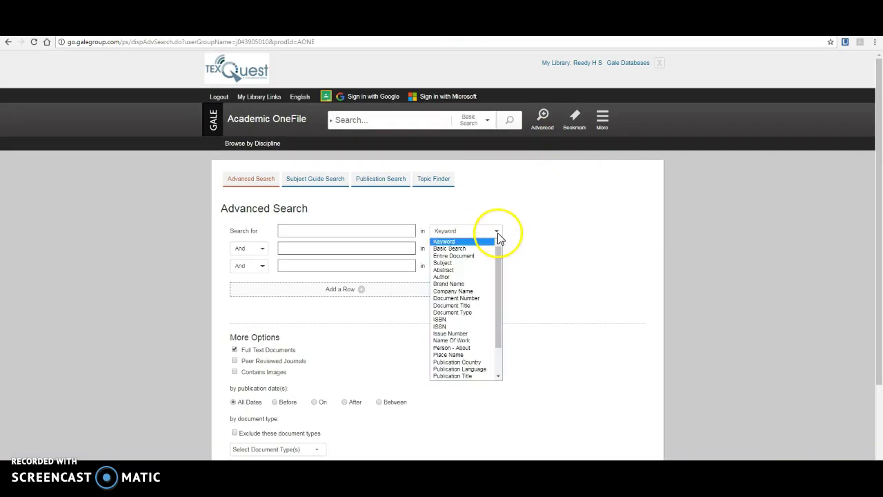
left_click(463, 326)
left_click(359, 231)
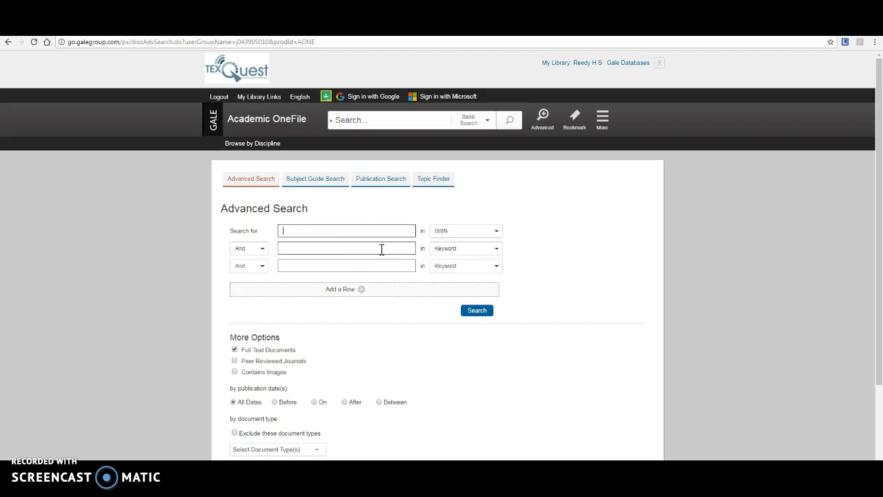
- Switch to the Excel title list and copy the eISSN 2457-5836 of the Academic Journal of Economic Studies
key("alt+Tab")
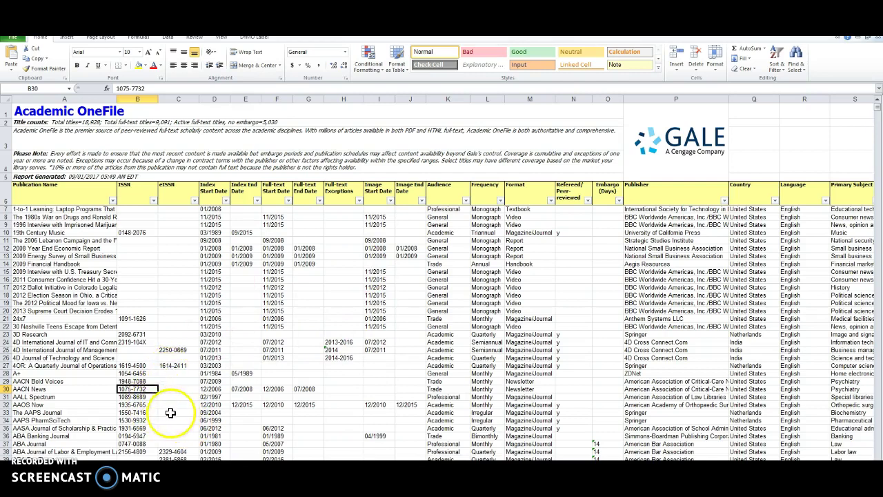
scroll(174, 410, "down", 5)
scroll(175, 411, "down", 8)
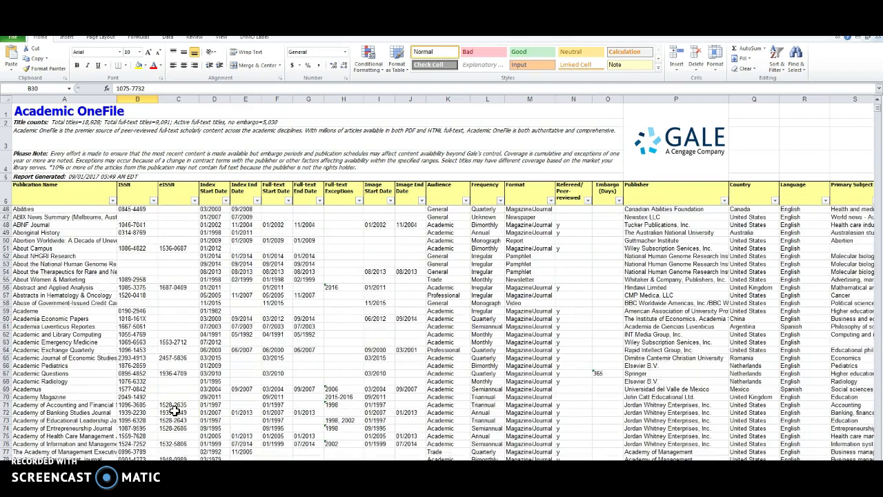
left_click(178, 358)
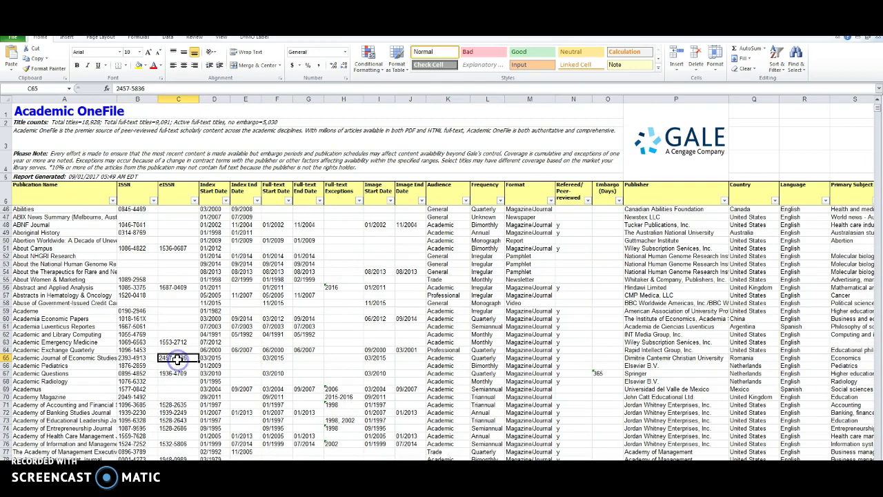
key("ctrl+c")
- Return to Academic OneFile's Advanced Search in the browser and run an ISSN search for 2457-5836
key("alt+Tab")
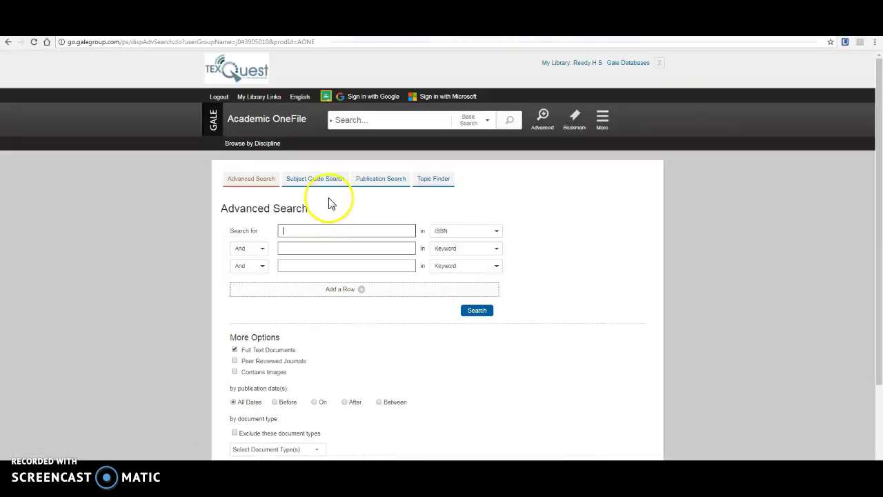
left_click(321, 248)
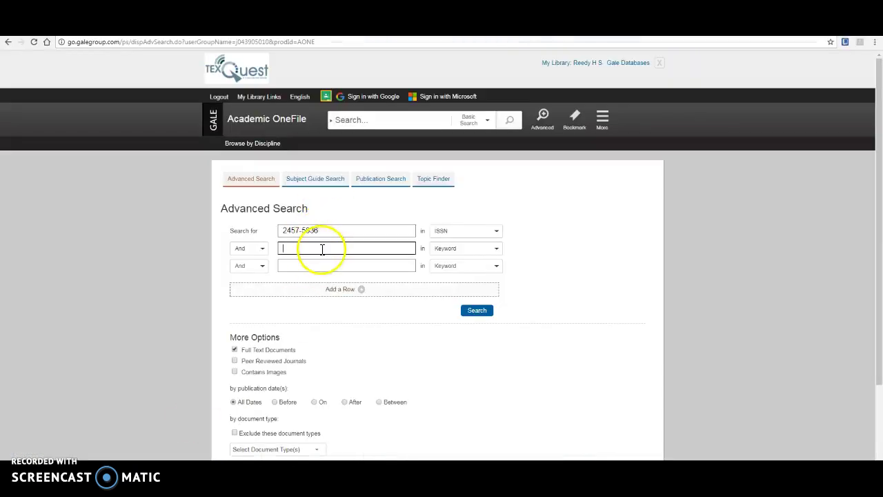
left_click(476, 310)
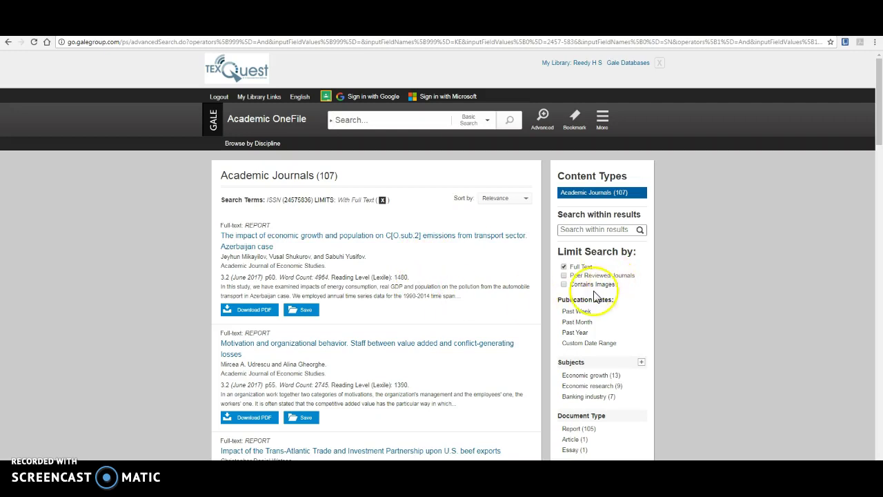
- Expand the Subjects limiter and examine the journal's subjects, document types and other options for limiting the results
scroll(593, 293, "down", 3)
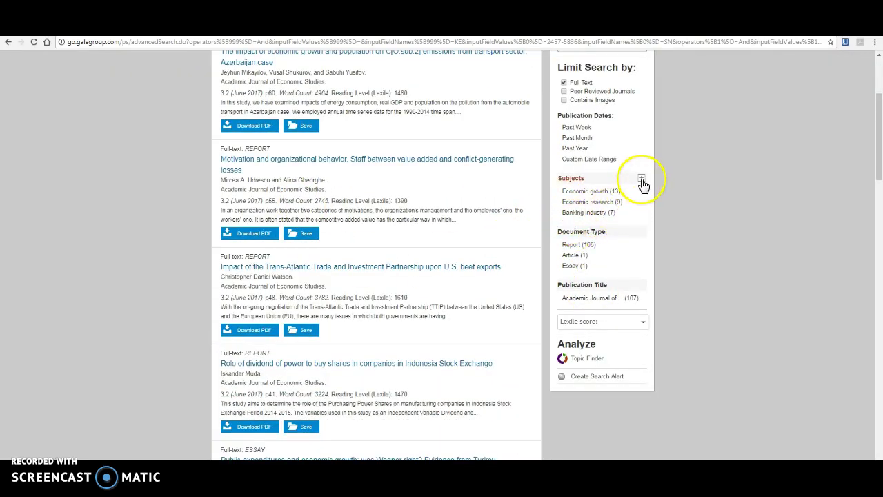
left_click(642, 180)
scroll(624, 231, "down", 1)
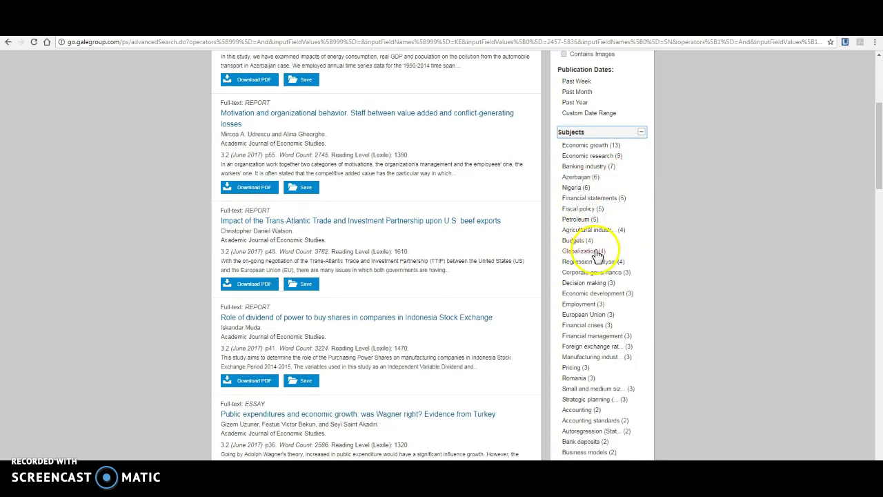
scroll(597, 256, "down", 3)
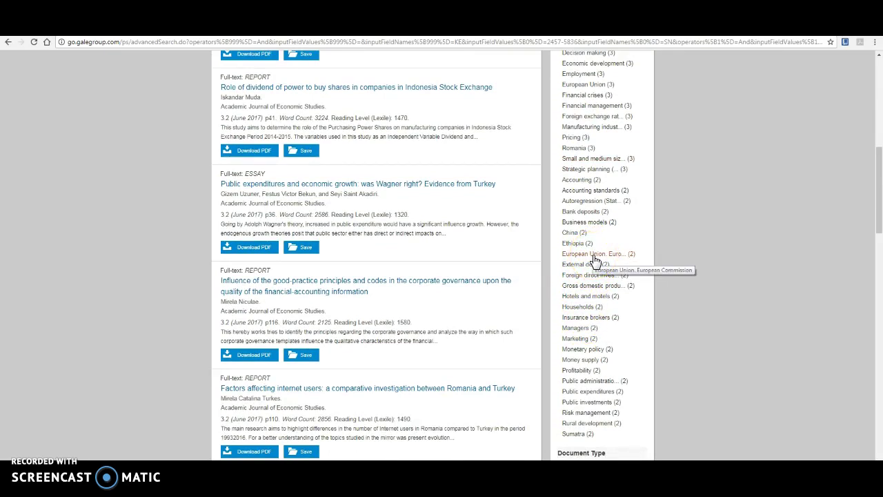
left_click(596, 350)
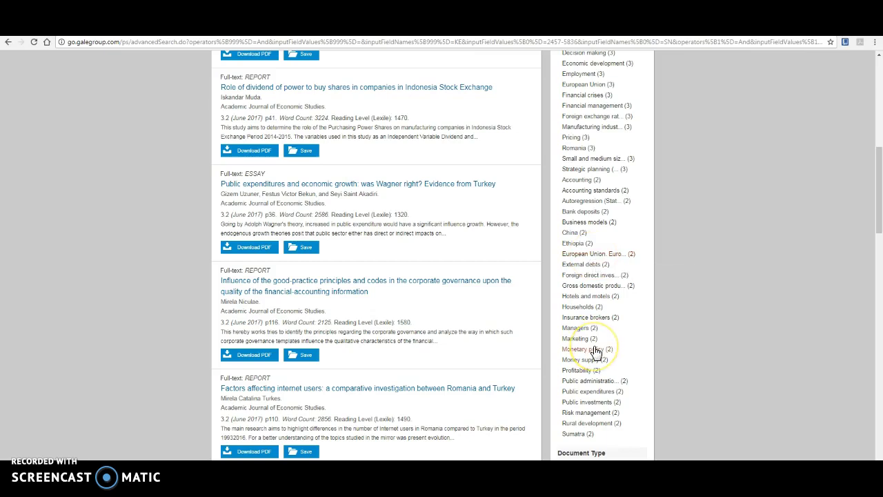
scroll(596, 350, "down", 1)
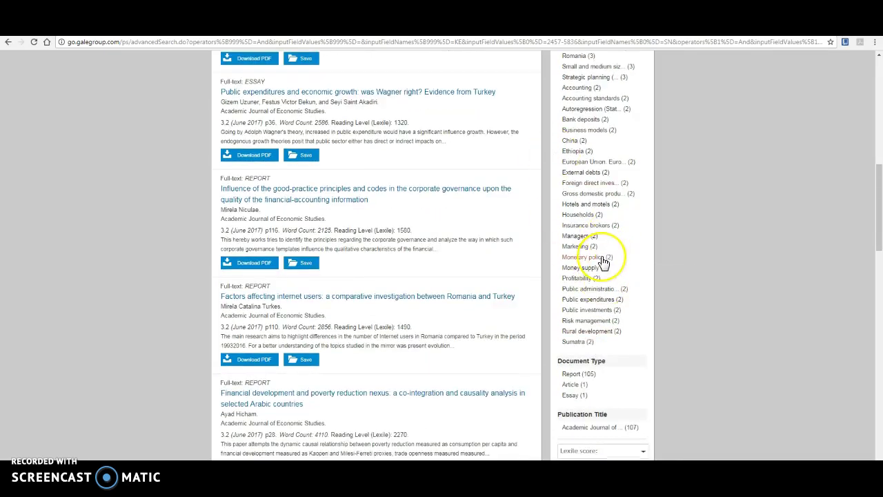
scroll(602, 262, "up", 10)
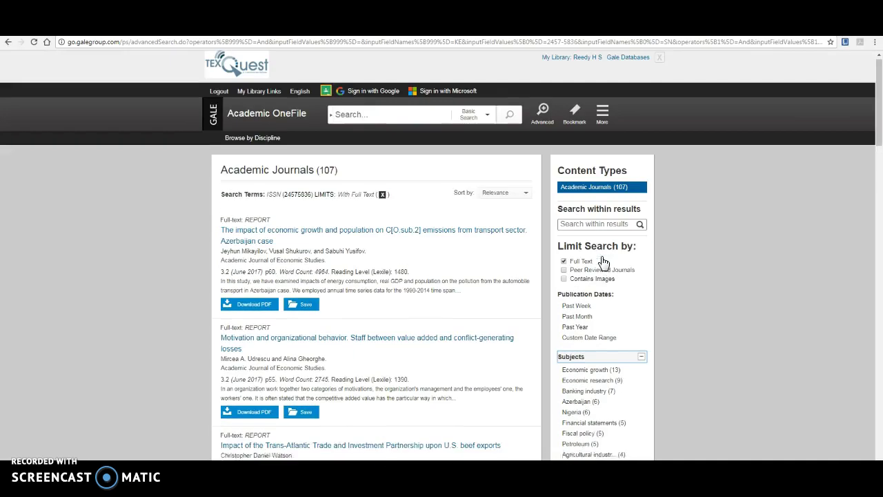
scroll(602, 269, "down", 1)
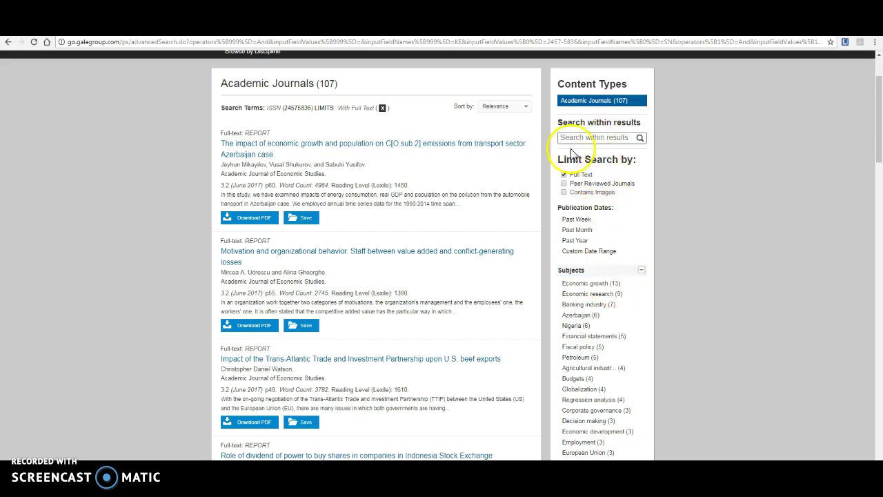
scroll(653, 345, "down", 10)
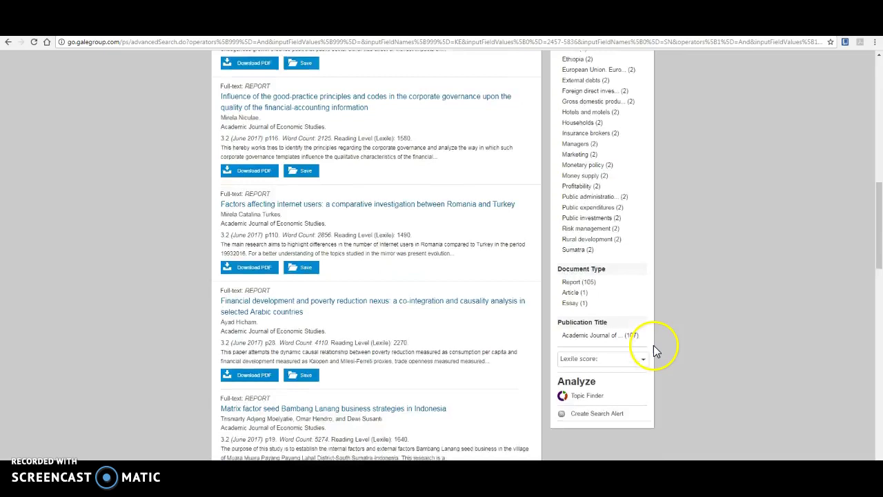
- Open Topic Finder for the journal's search results and visualize the topics as a wheel
left_click(581, 212)
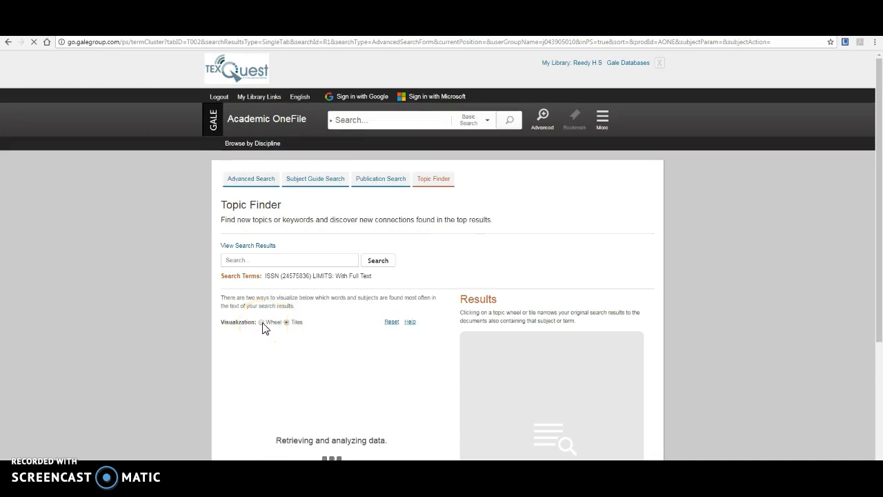
left_click(262, 322)
scroll(307, 354, "down", 1)
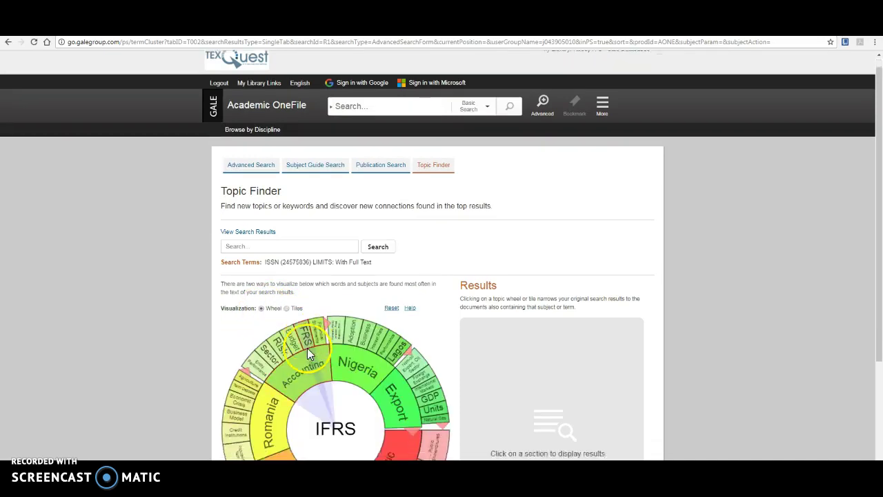
scroll(307, 348, "down", 1)
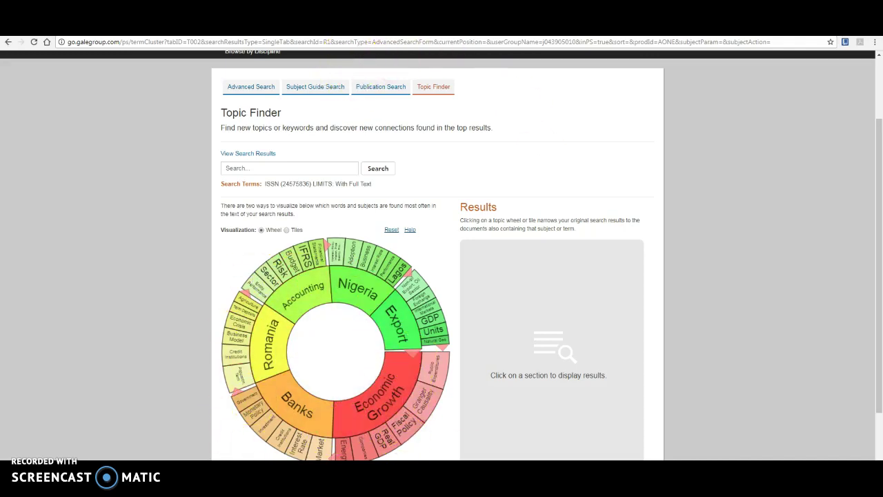
- Switch to the browser tab showing Gale Support's Title Lists page
key("ctrl+Tab")
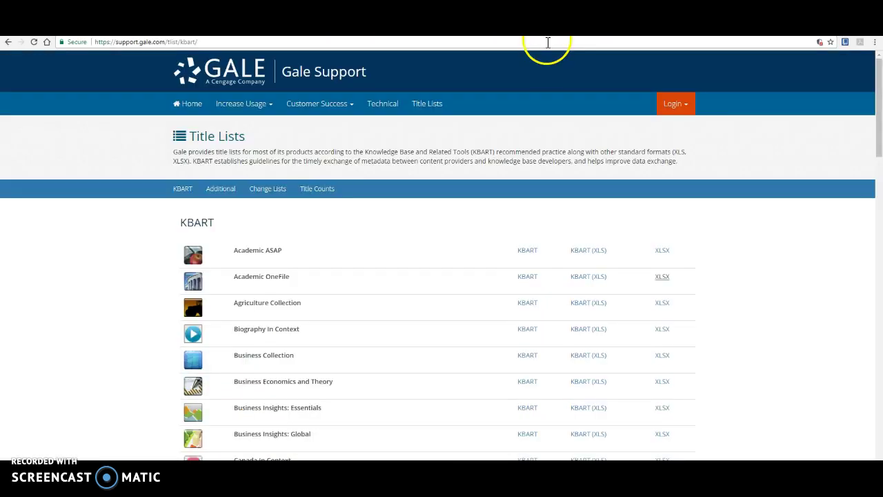